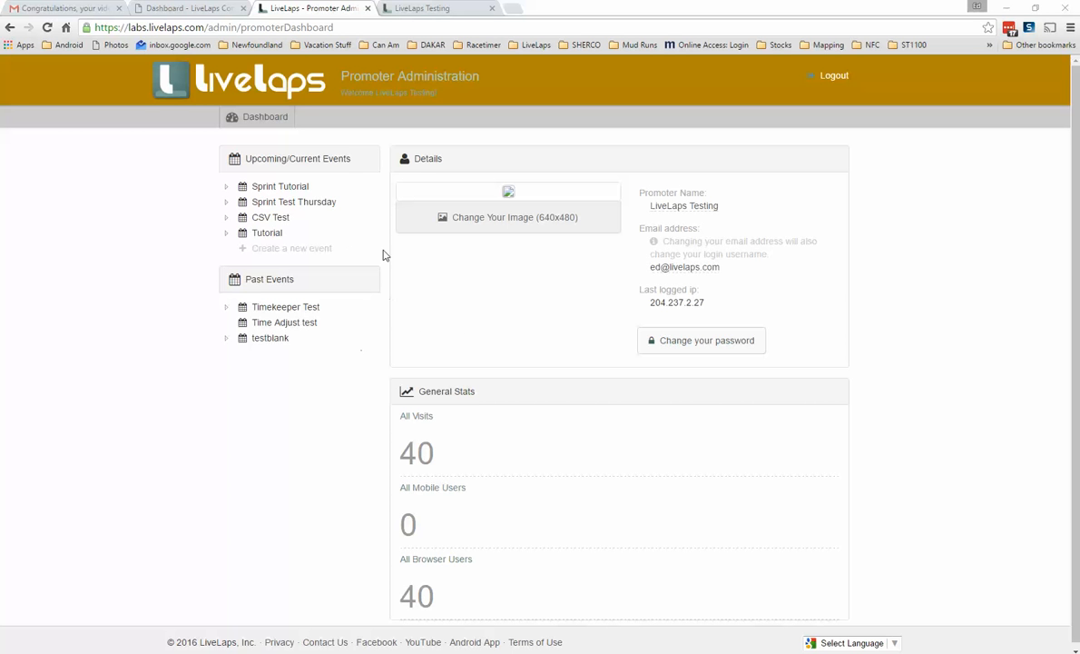
Open the section editor for the Tues Test Two race in the Sprint Tutorial event.
click(262, 189)
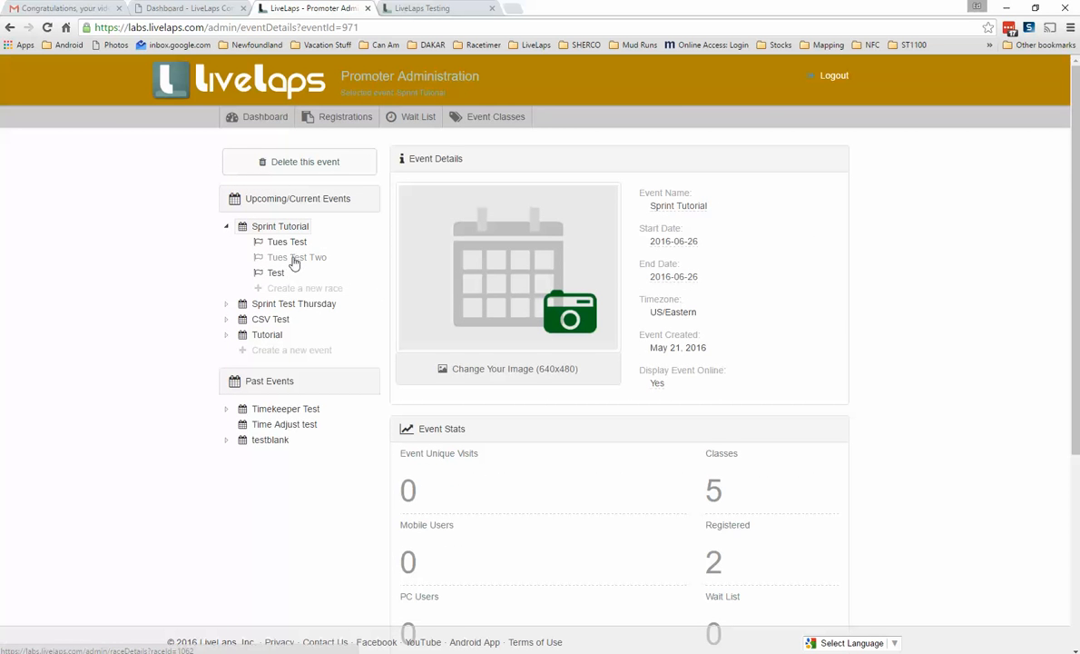
click(286, 260)
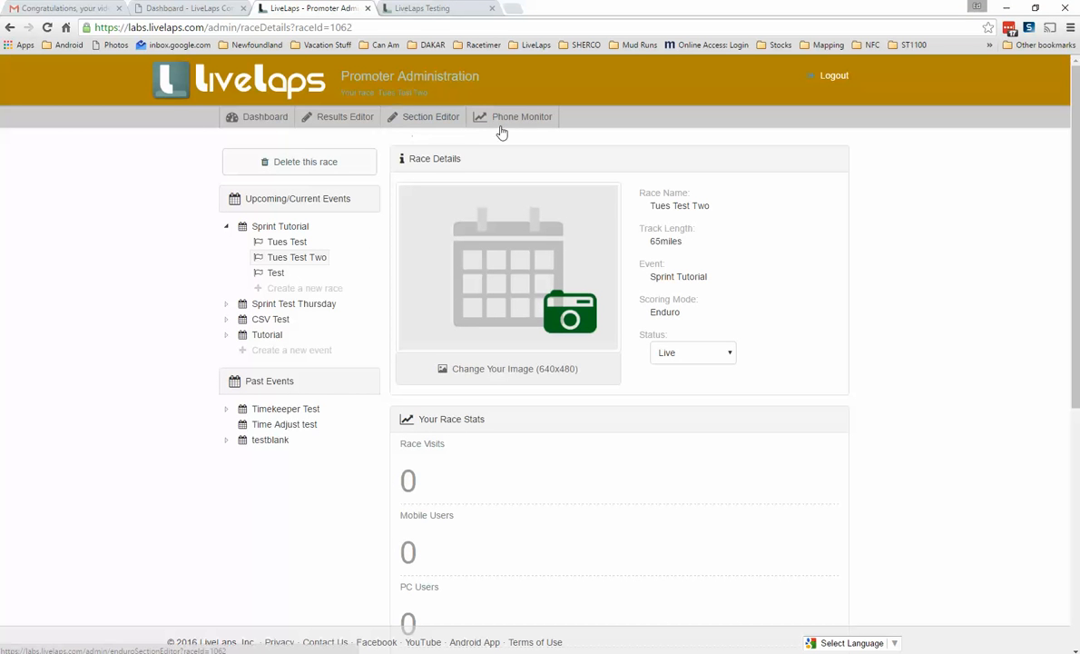
click(427, 120)
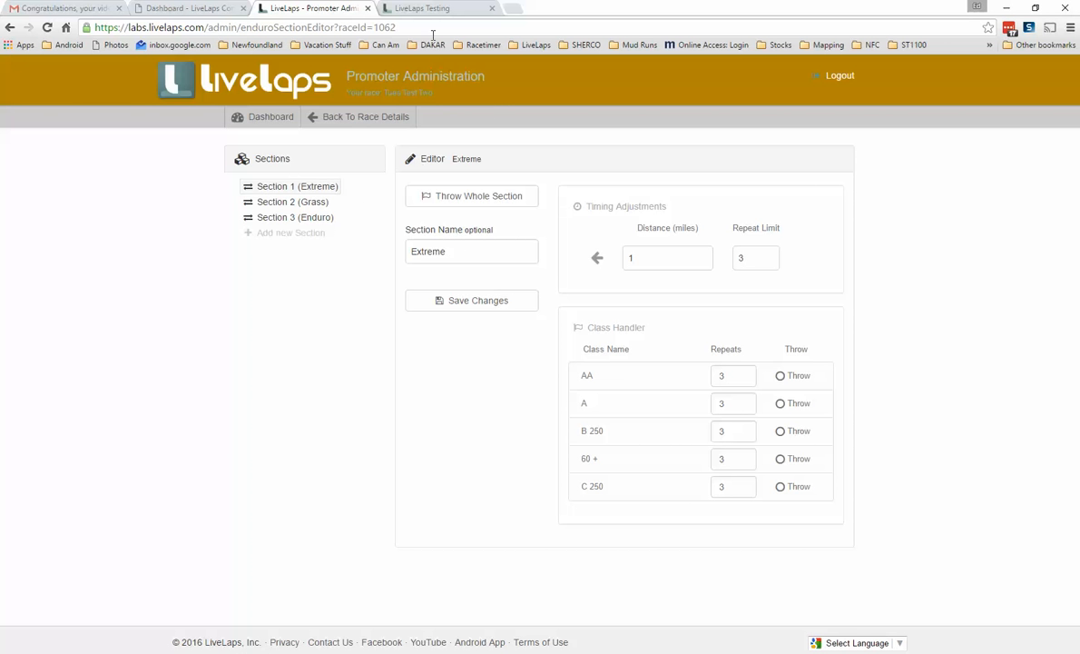
Rename Section 1 as Rocks, save the change, and reload the race's public results page.
click(423, 9)
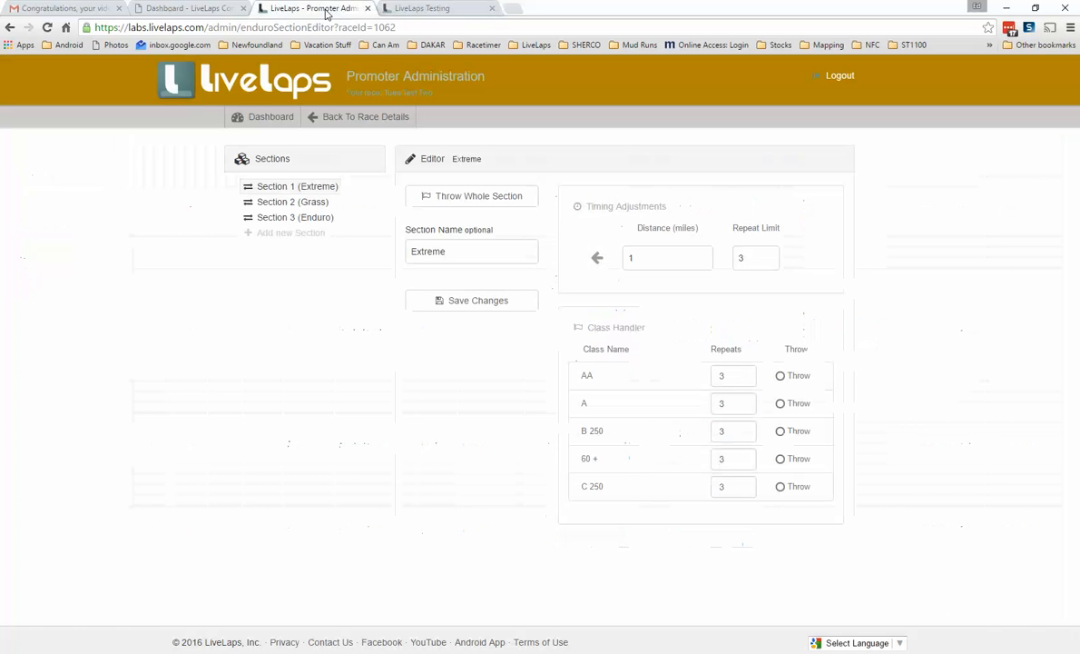
click(323, 10)
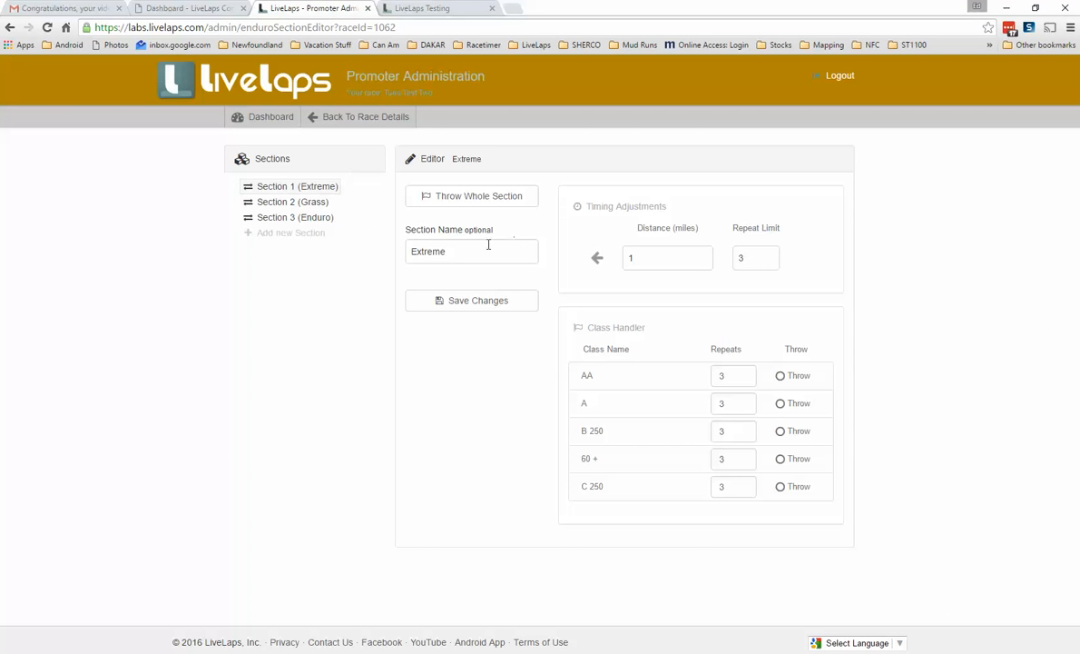
drag(465, 252, 362, 252)
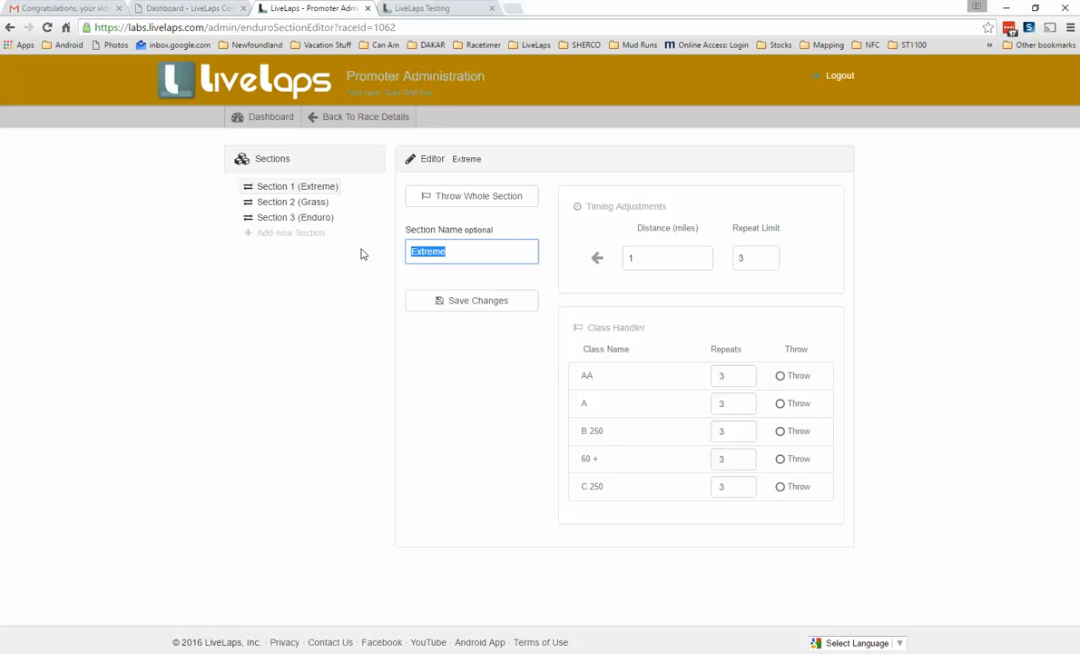
text(Rocks)
click(466, 307)
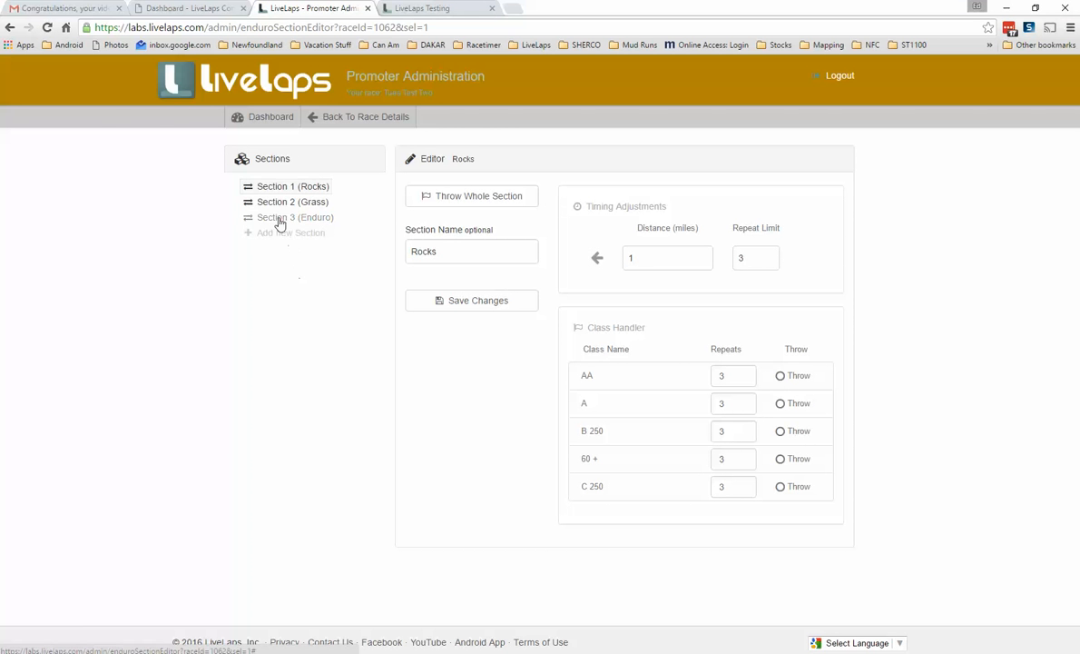
click(443, 11)
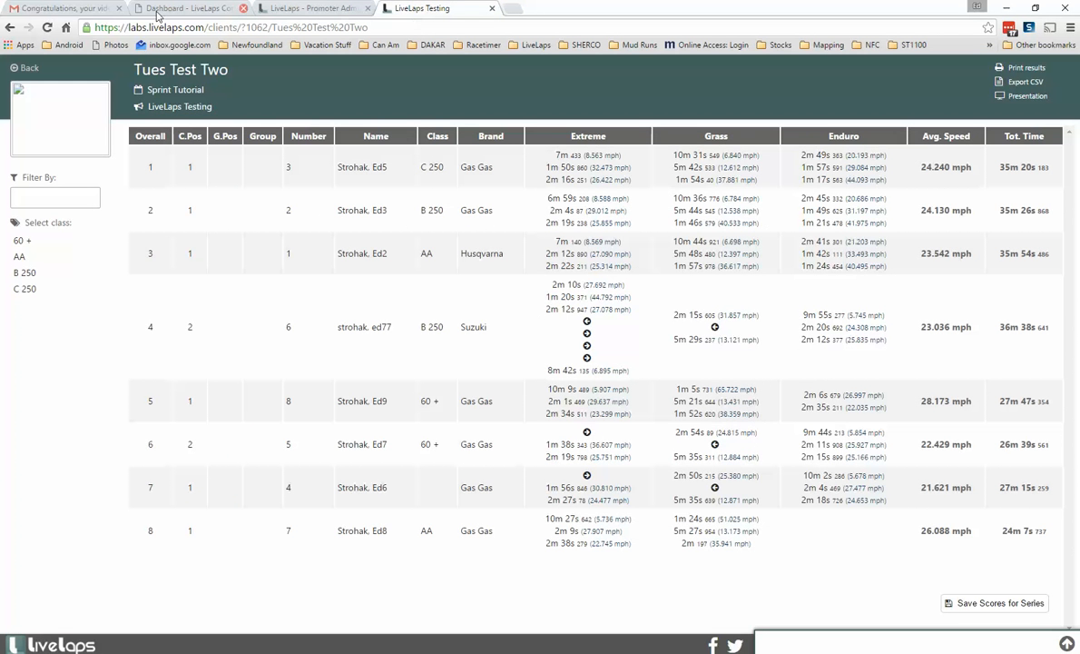
click(48, 27)
Return to the section editor, set Section 1's name back to Extreme, and save.
click(340, 9)
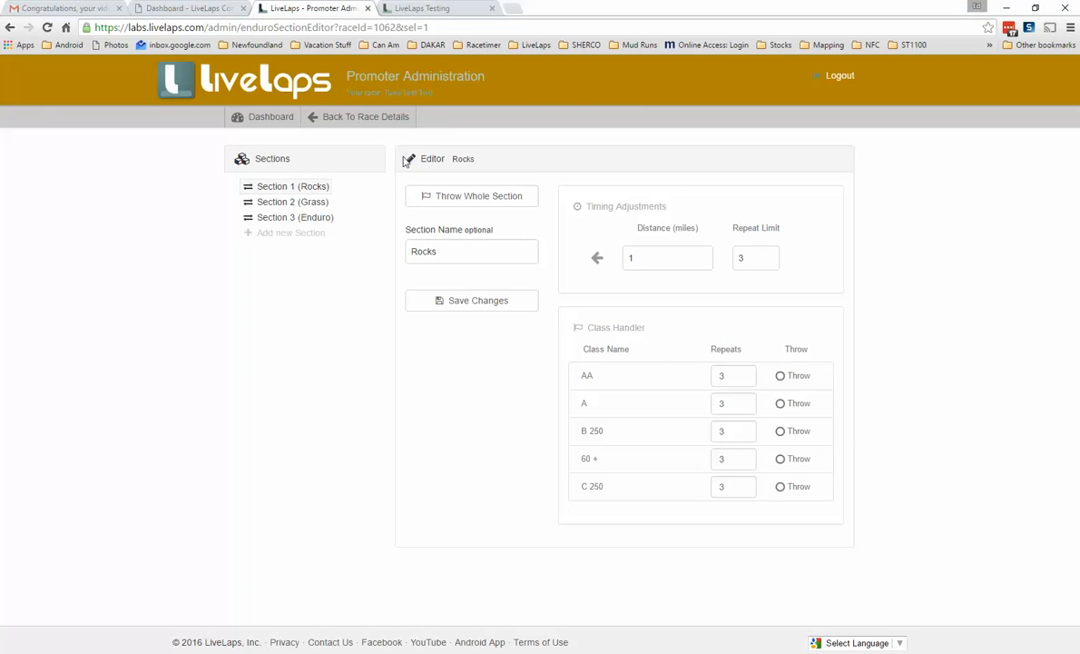
drag(447, 251, 406, 254)
text(Extreme)
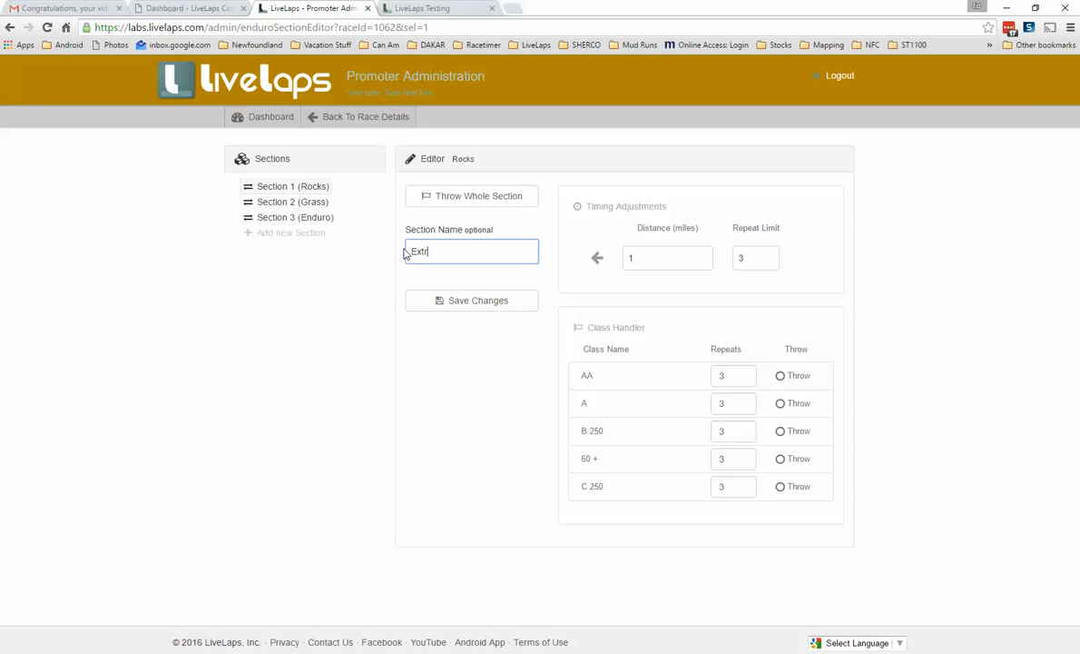
click(465, 304)
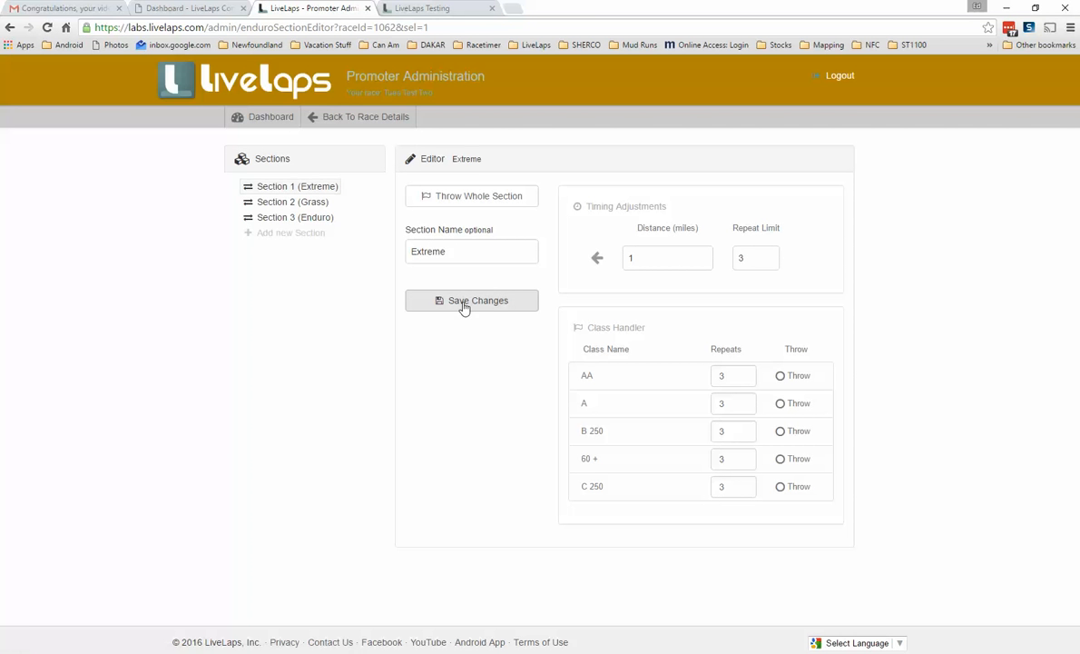
Review the settings of Sections 2 and 3, then set the C 250 repeats in Section 1 (Extreme) to 2 and save.
click(271, 204)
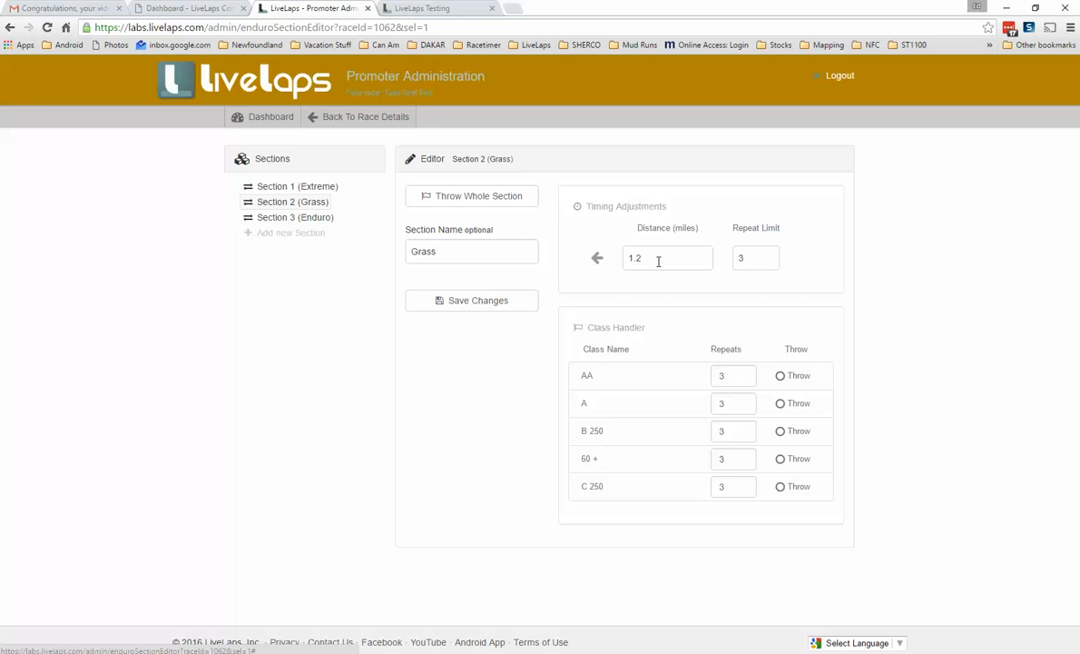
click(268, 221)
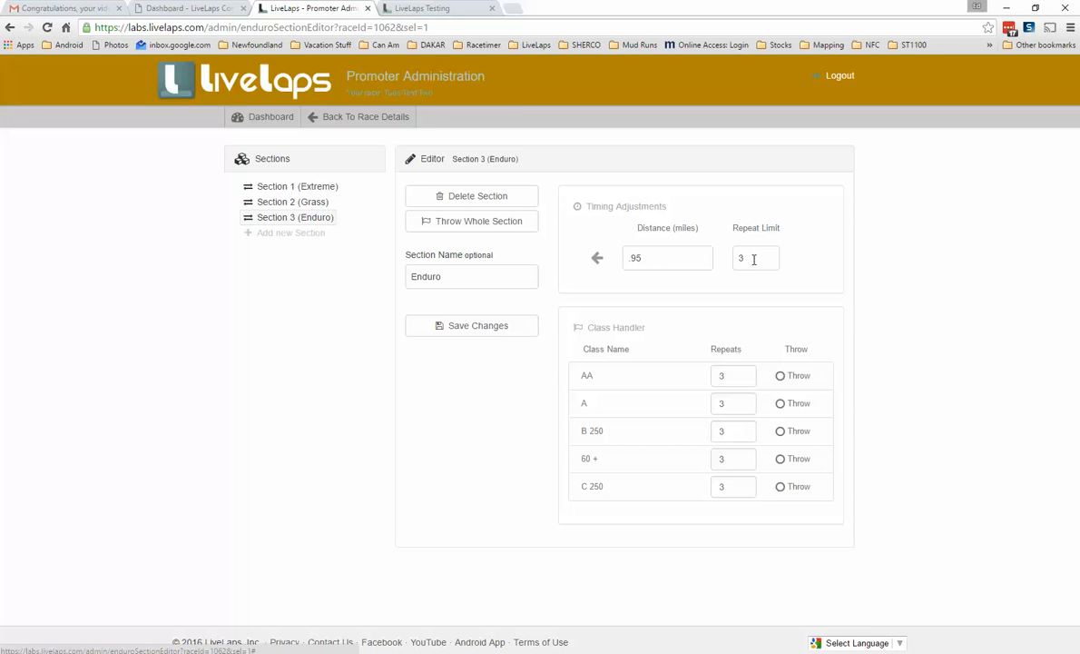
click(270, 188)
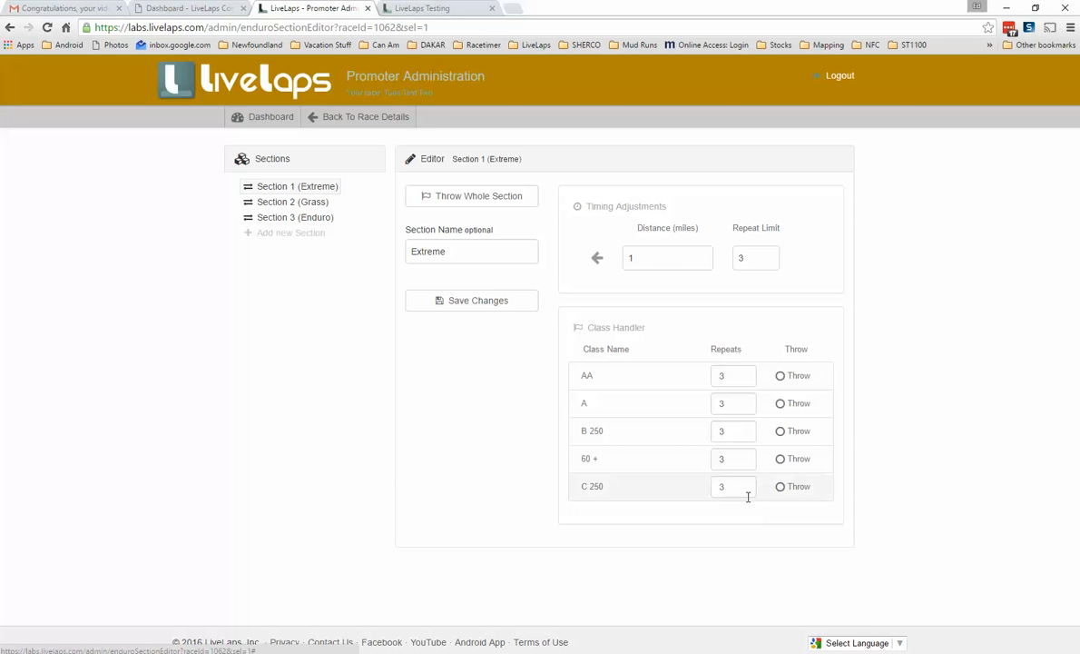
mouse_move(736, 488)
mouse_down()
mouse_move(708, 488)
mouse_move(734, 487)
mouse_up()
text(3)
click(460, 303)
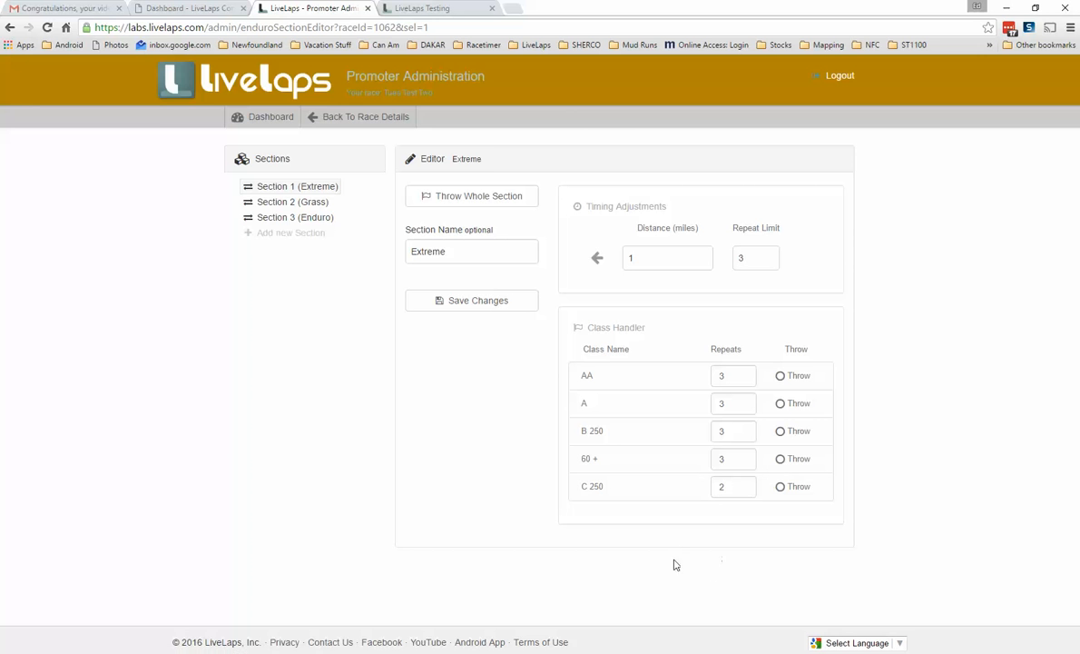
Set the C 250 class to 2 repeats in Section 2 (Grass) and save the changes.
click(277, 207)
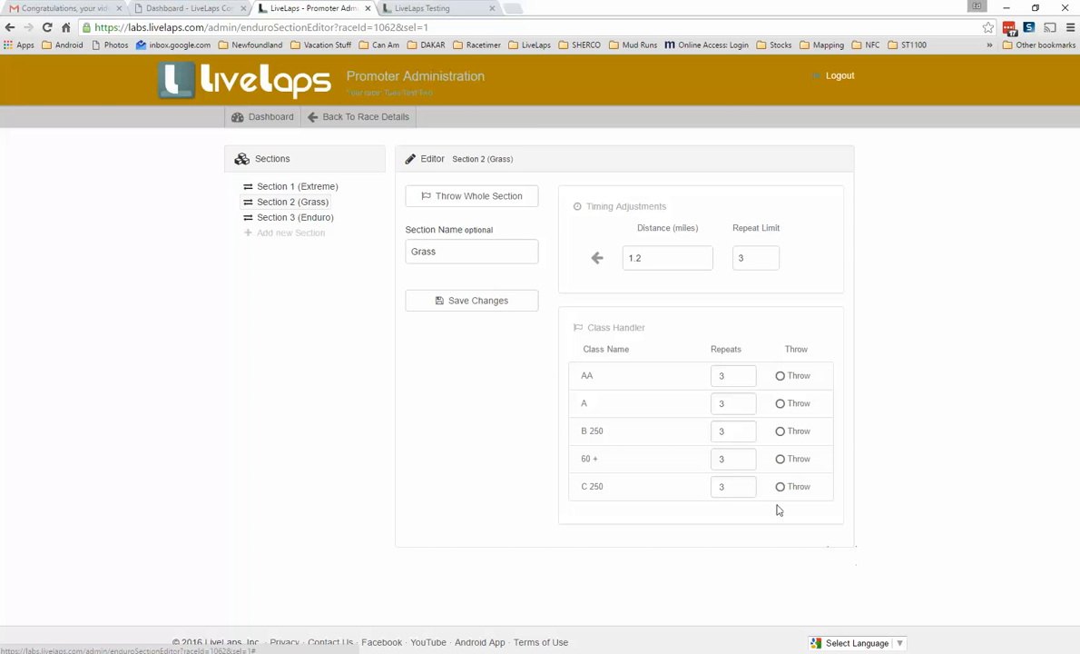
click(740, 487)
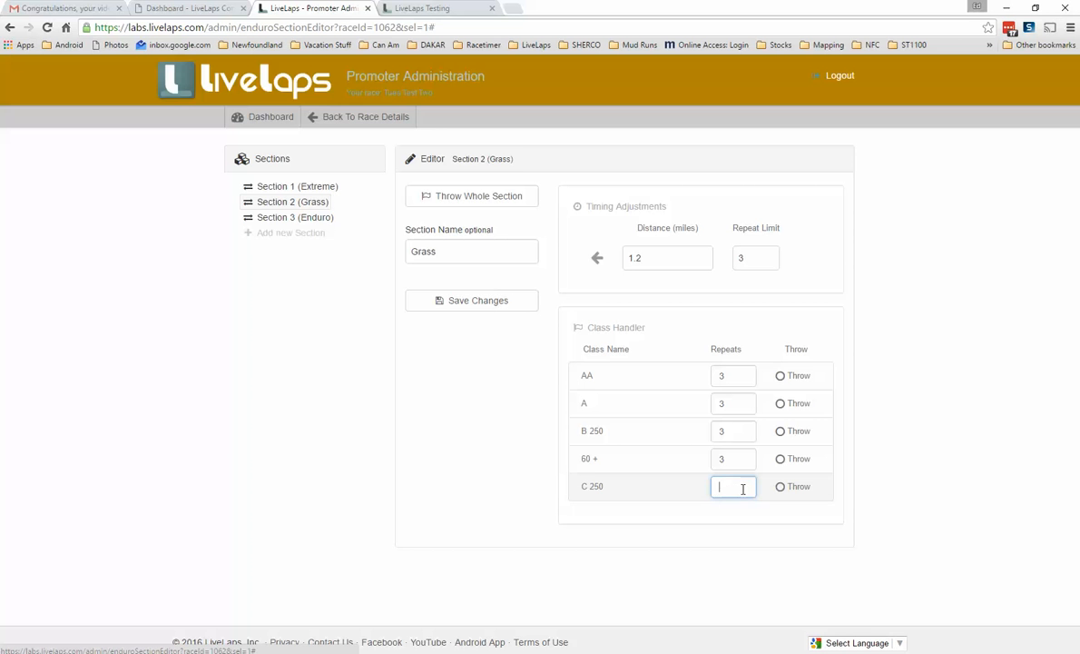
text(2)
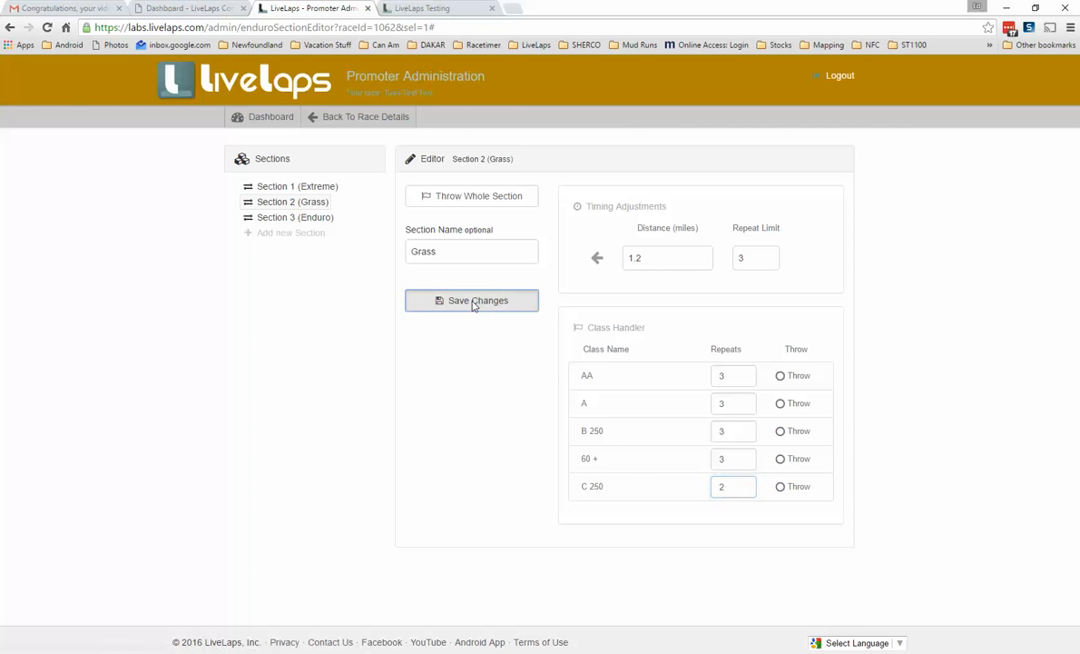
click(473, 301)
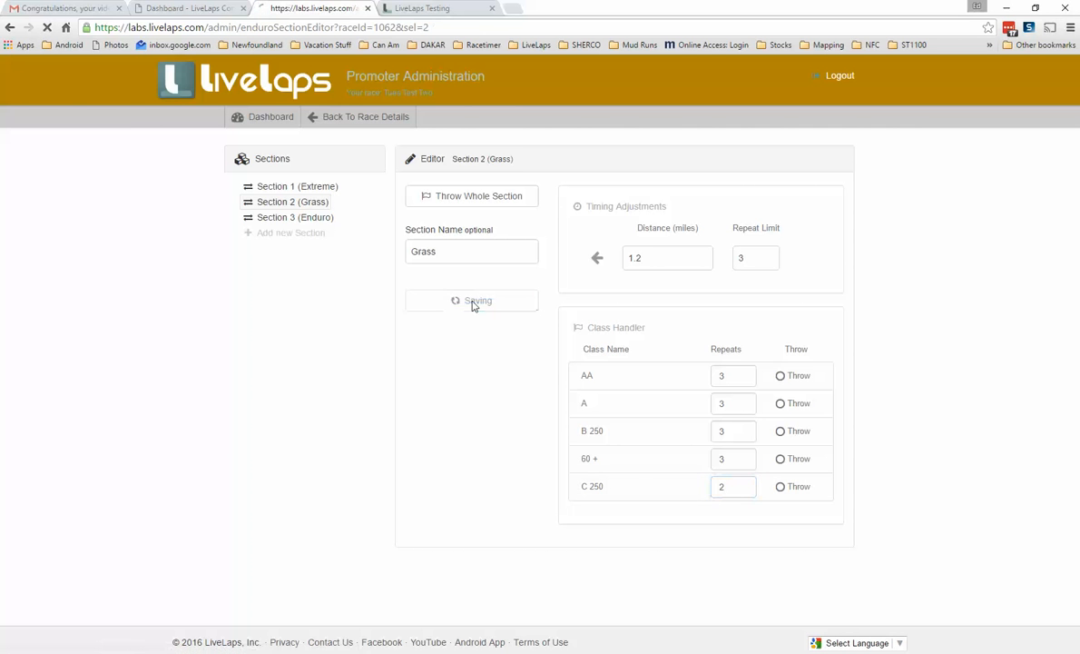
Set the C 250 class to 2 repeats in Section 3 (Enduro) and save the changes.
click(287, 219)
click(733, 486)
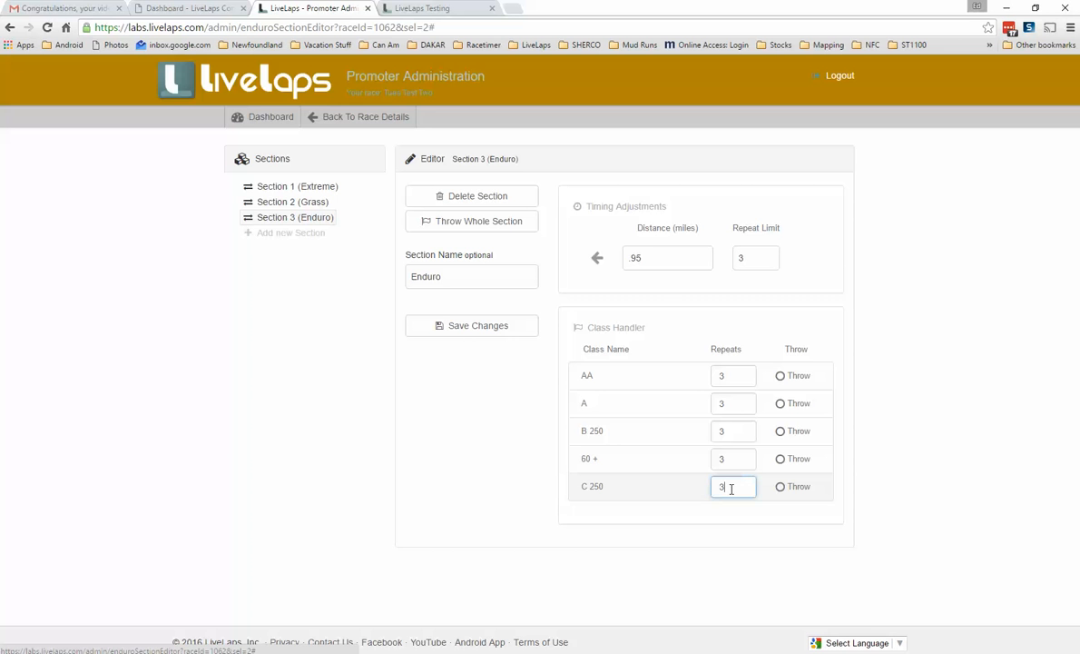
text(2)
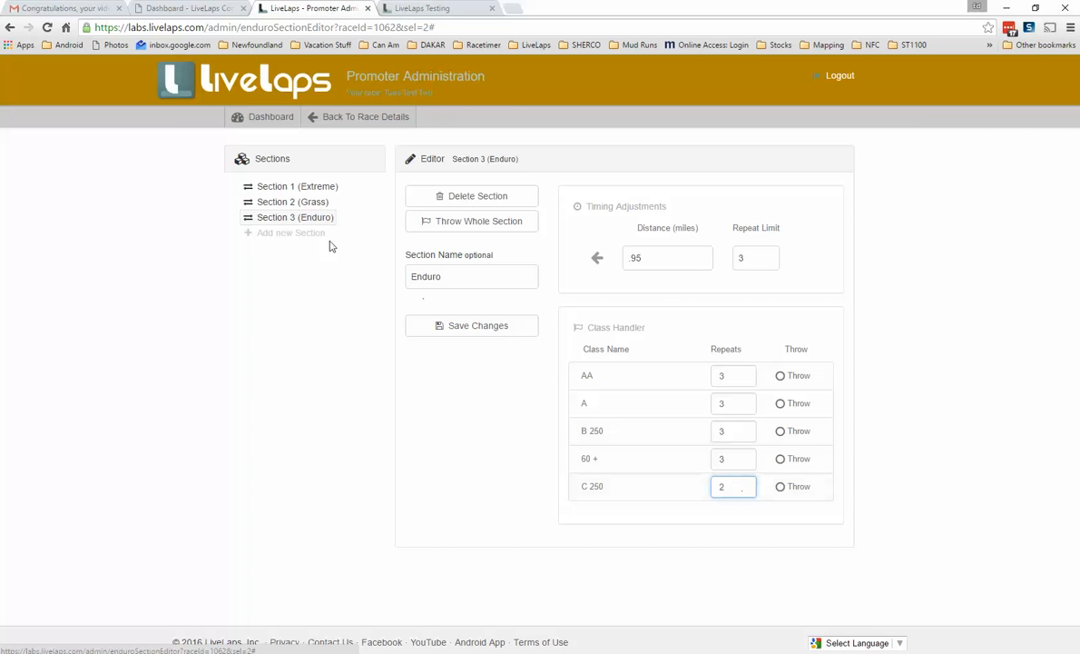
click(476, 329)
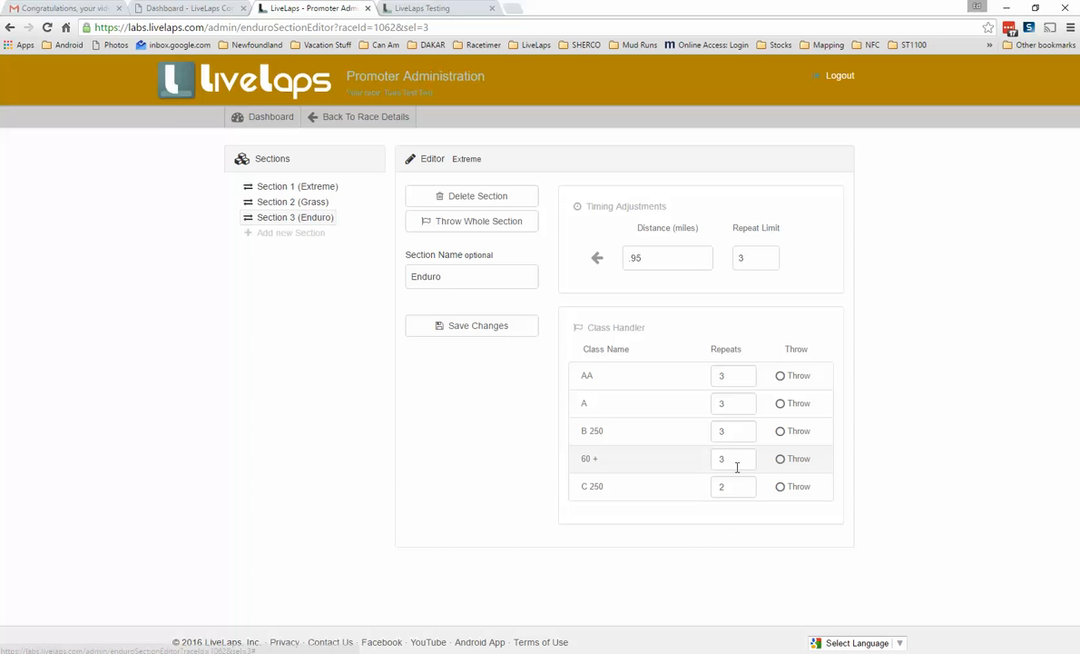
Throw Section 3 (Enduro) for the C 250 and 60 + classes, save, and reload the public race results.
click(782, 488)
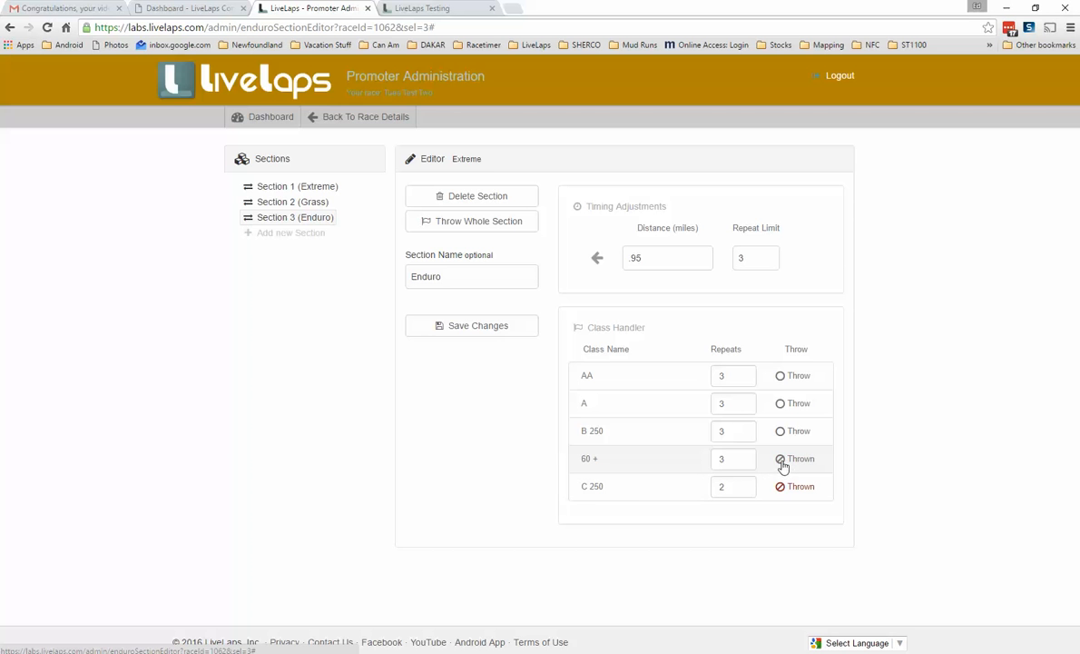
click(781, 461)
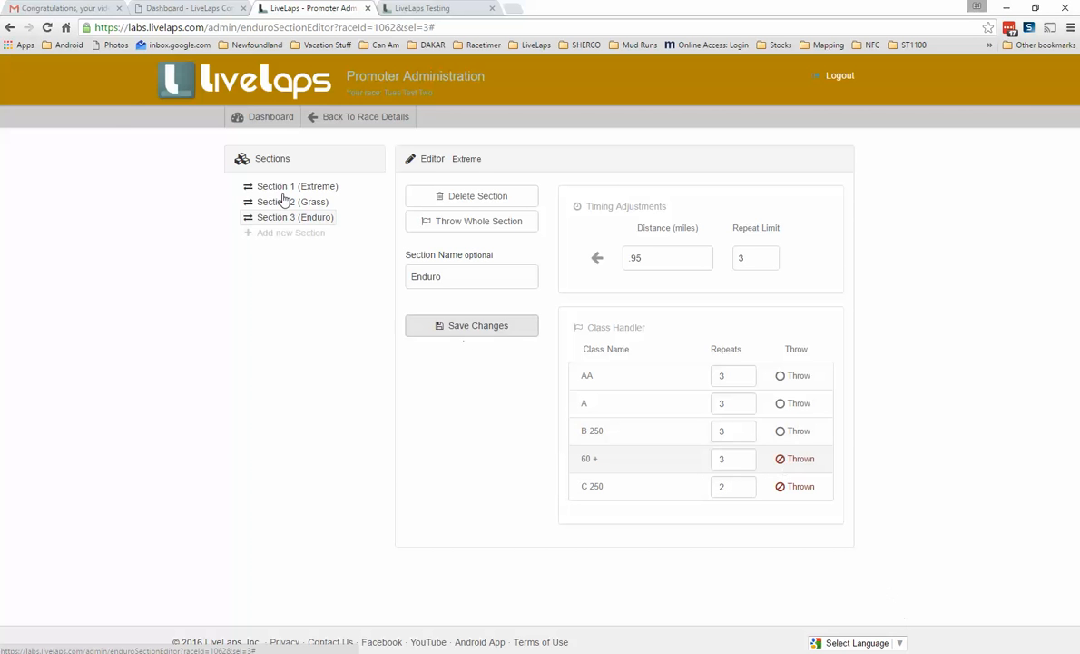
click(473, 328)
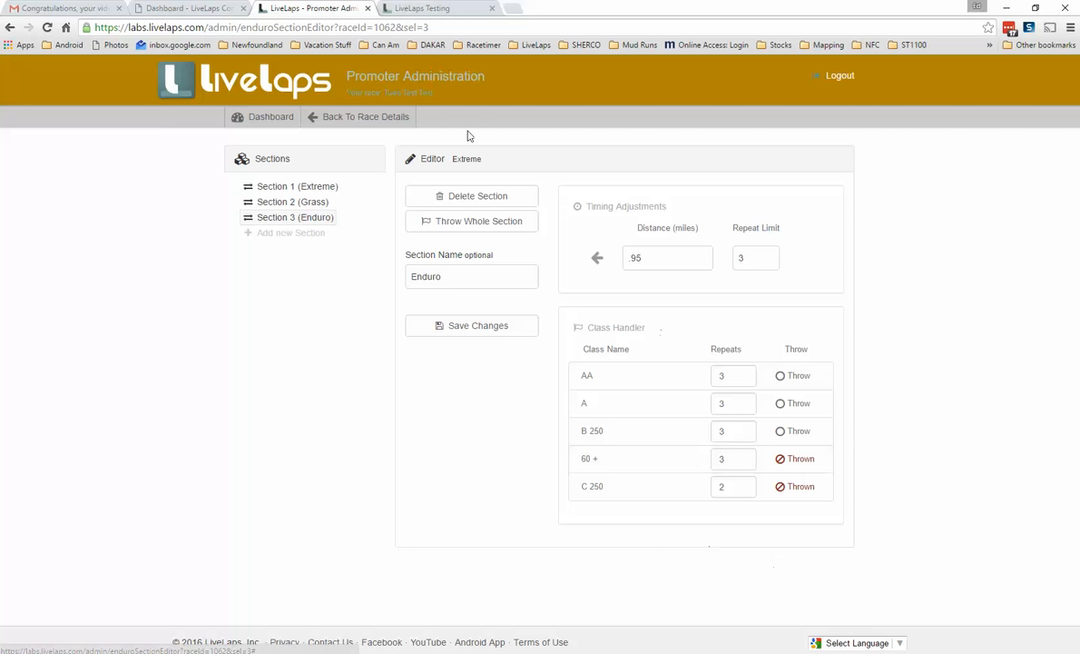
click(425, 12)
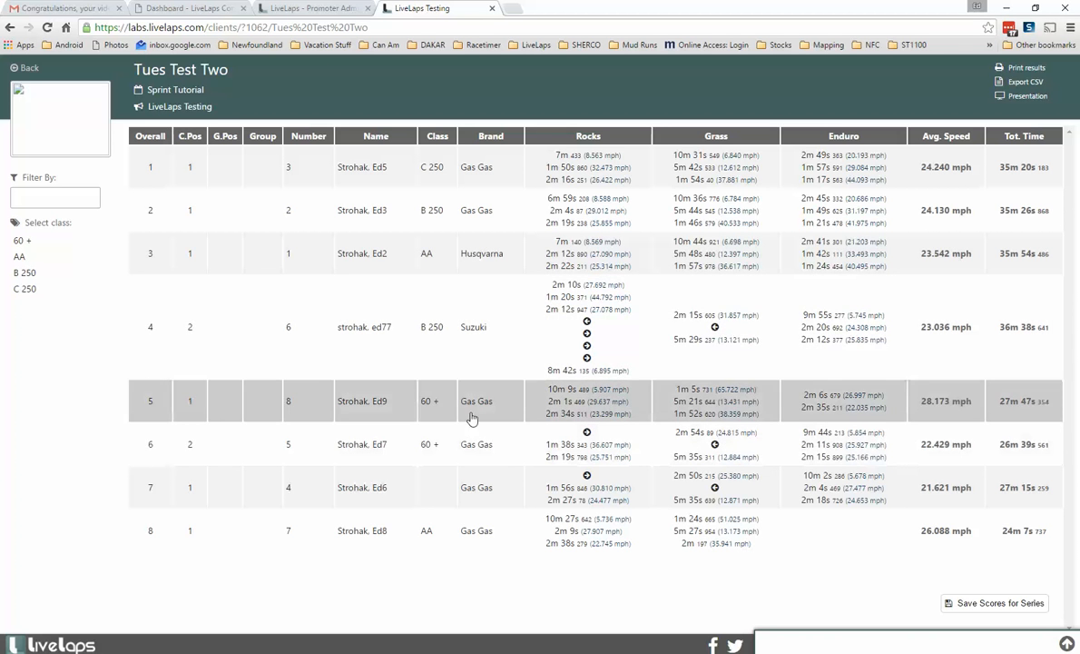
click(47, 27)
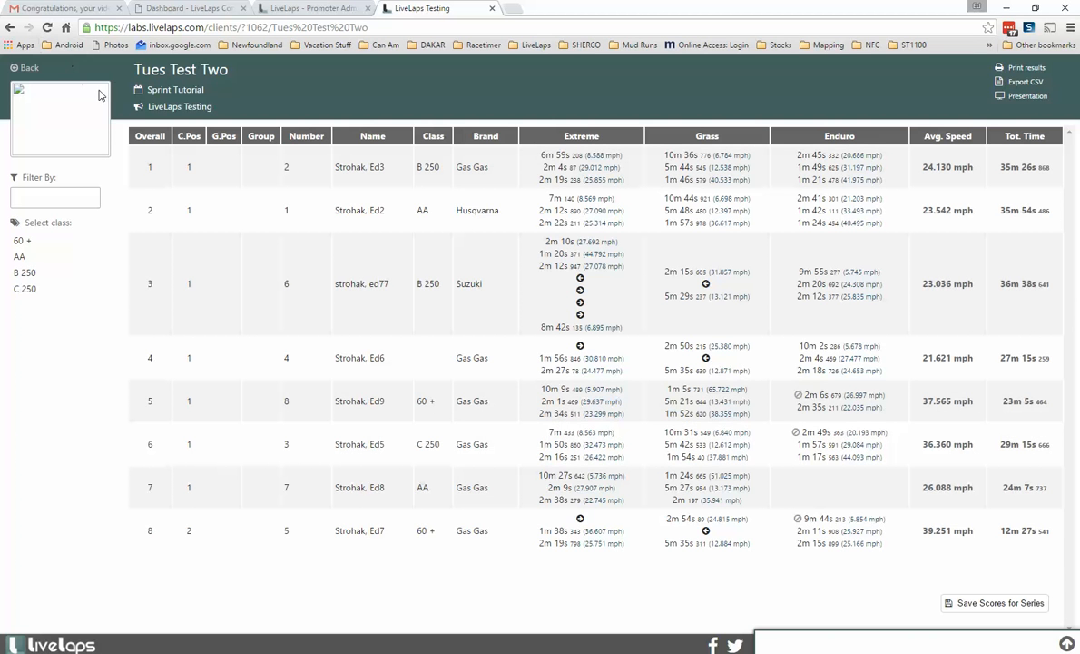
Throw the whole Enduro section in the section editor, save, and reload the public race results.
click(309, 8)
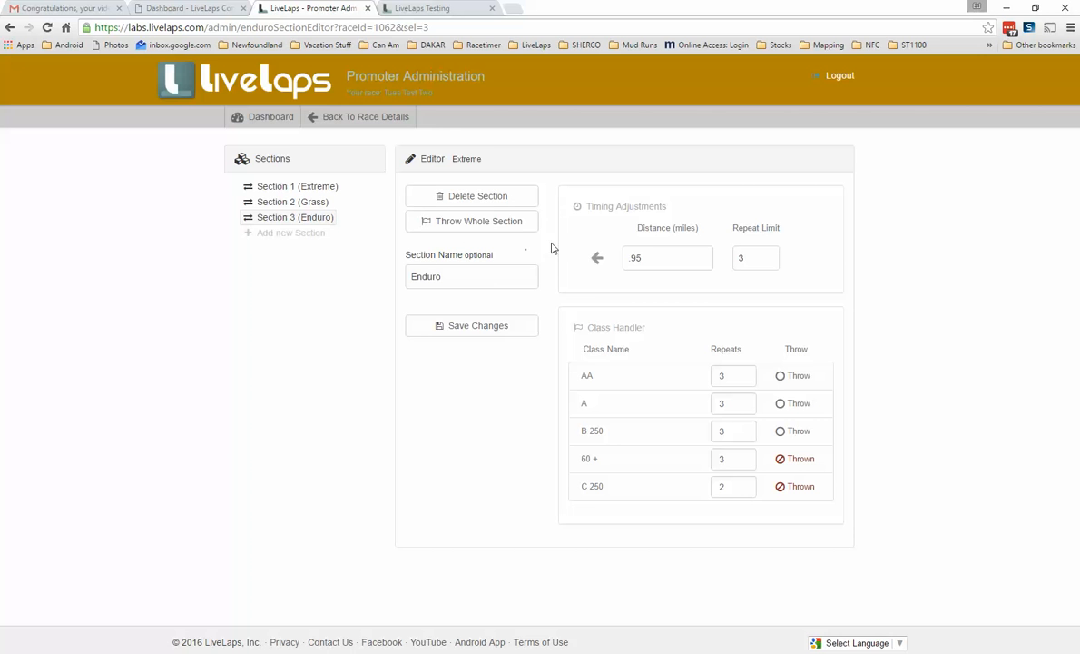
click(454, 229)
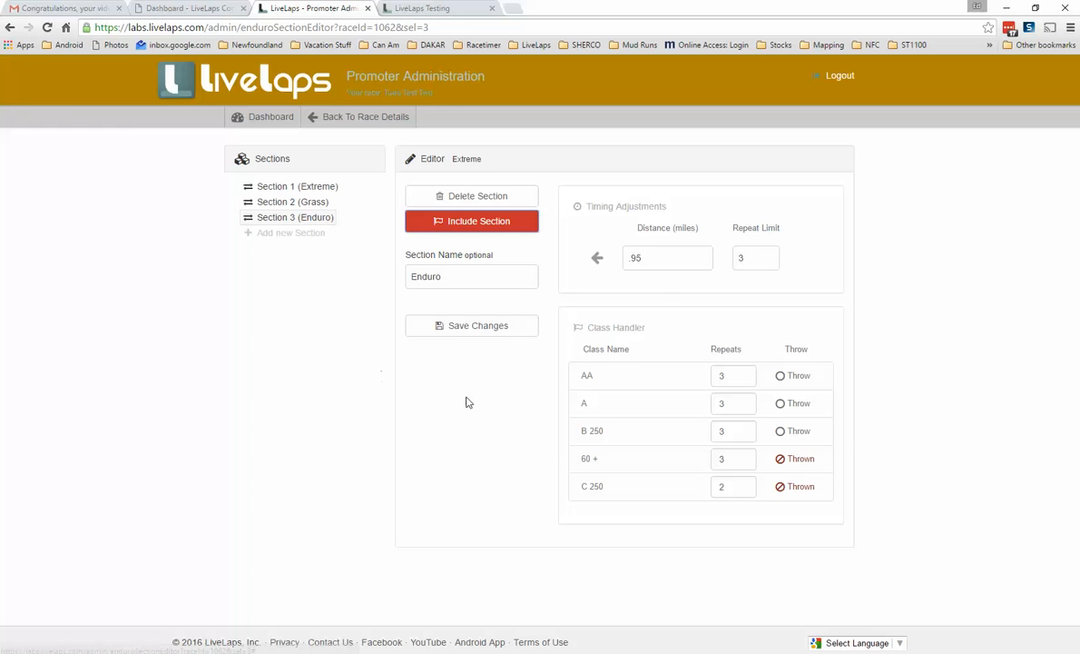
click(463, 329)
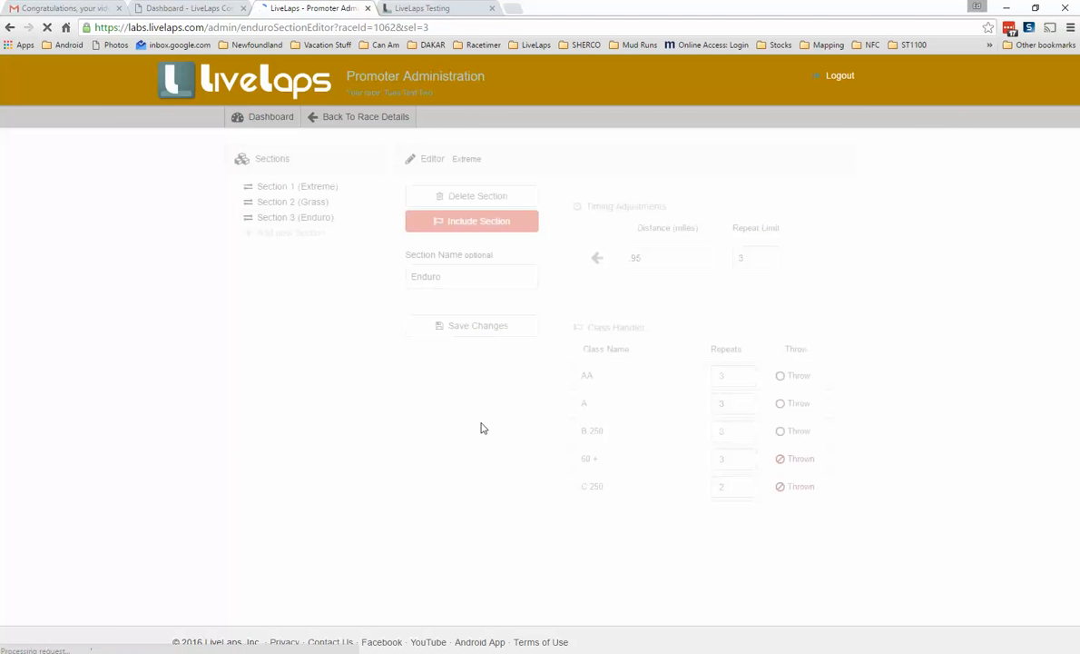
click(432, 9)
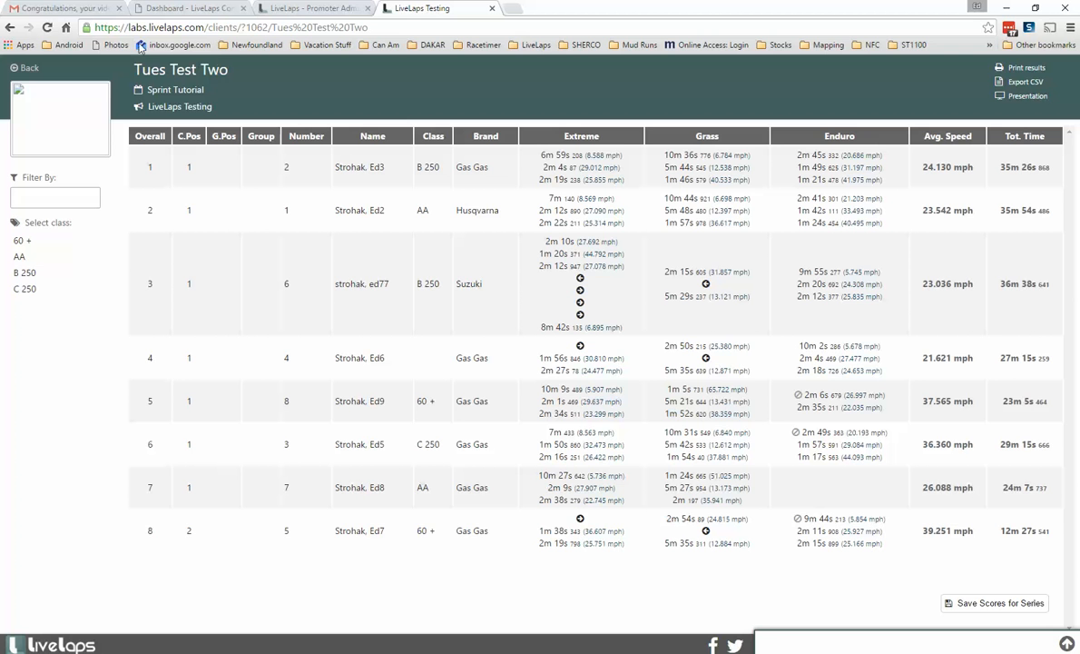
click(48, 28)
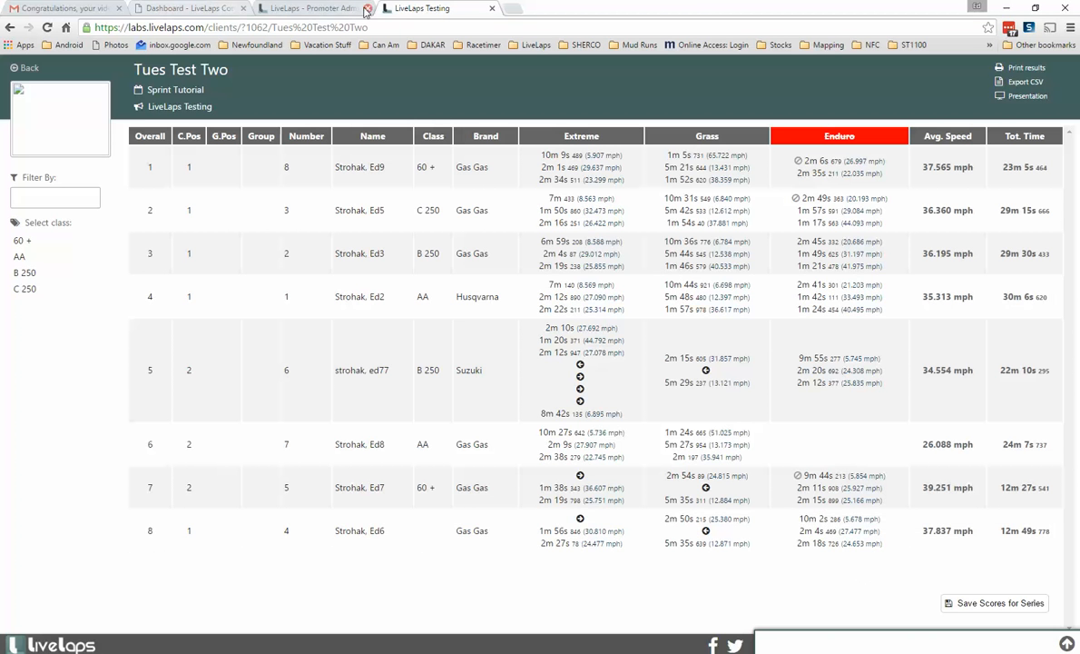
Include the whole Enduro section in scoring again, save, reload the public race results, and return to the section editor.
click(298, 11)
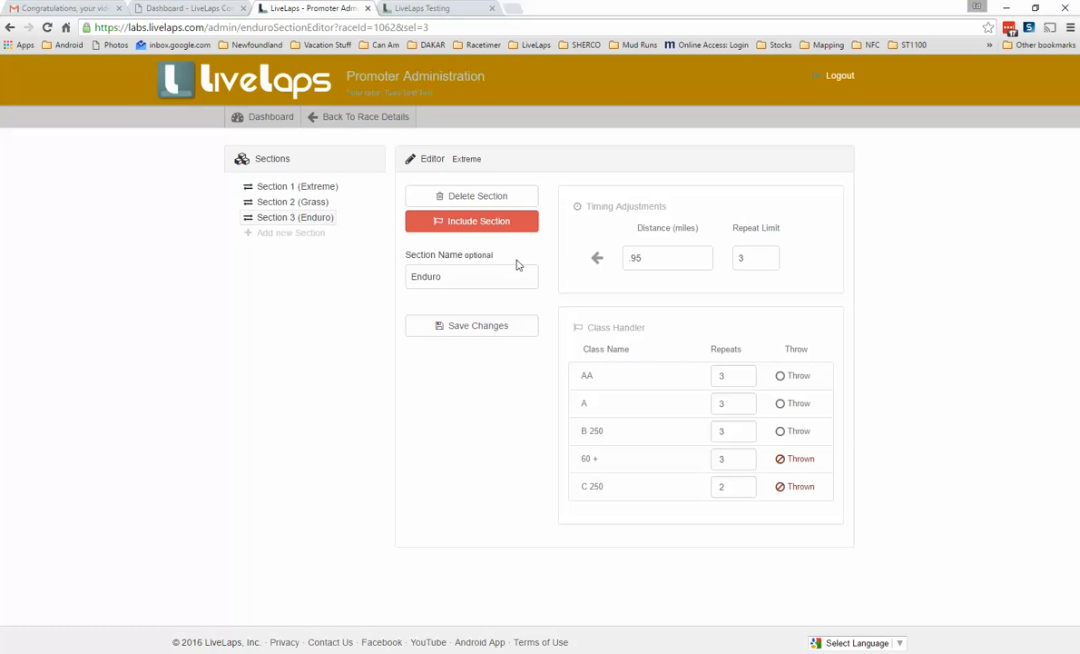
click(470, 227)
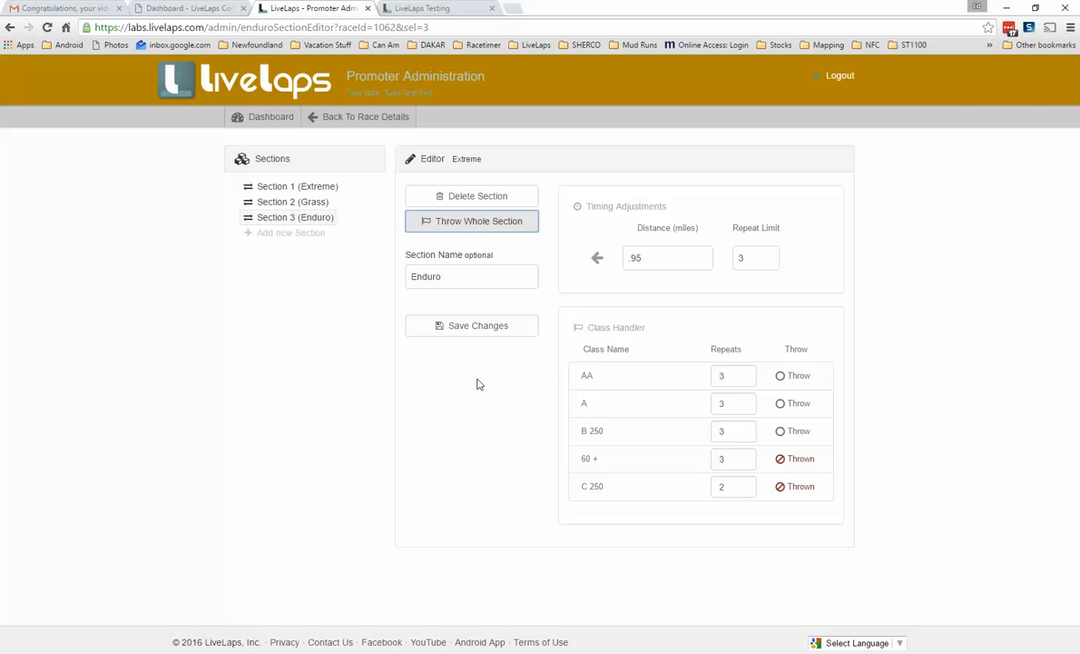
click(458, 324)
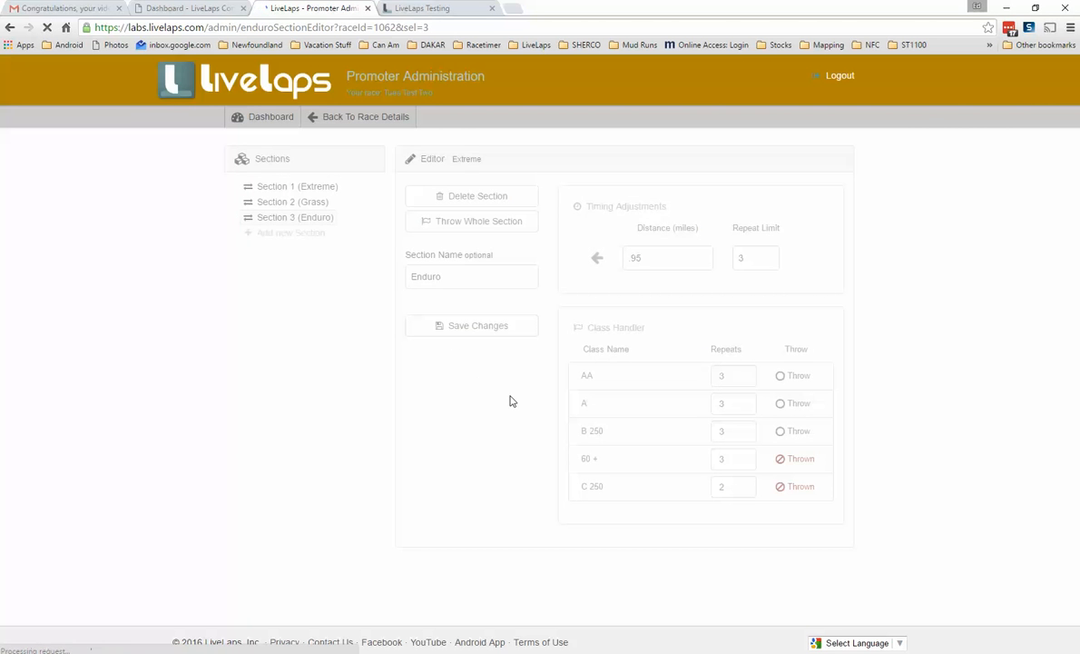
click(429, 11)
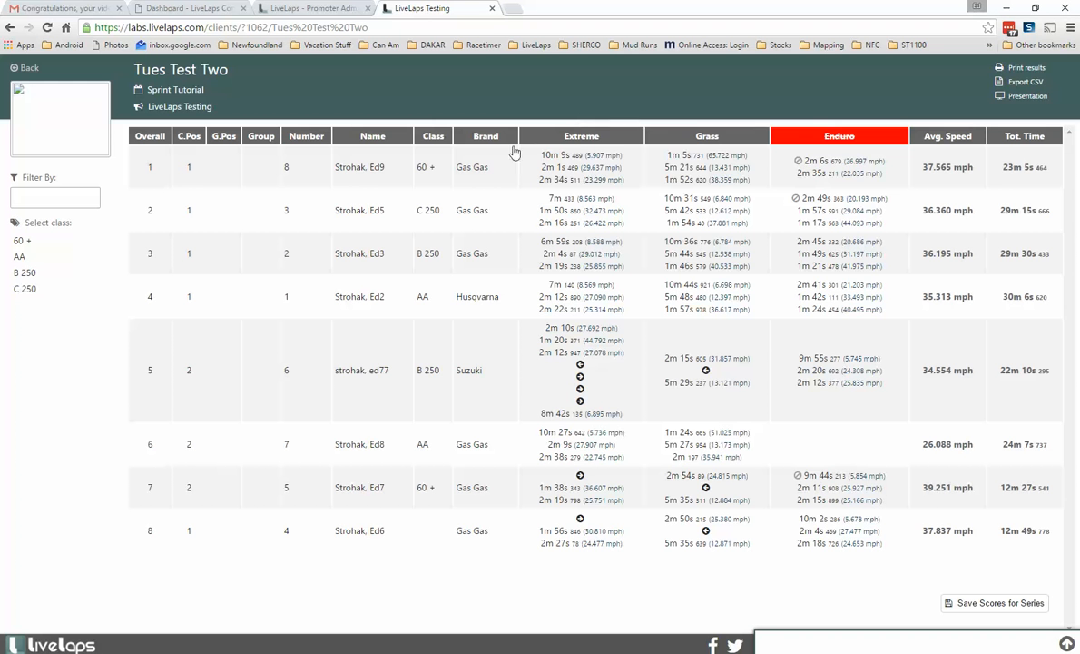
click(49, 29)
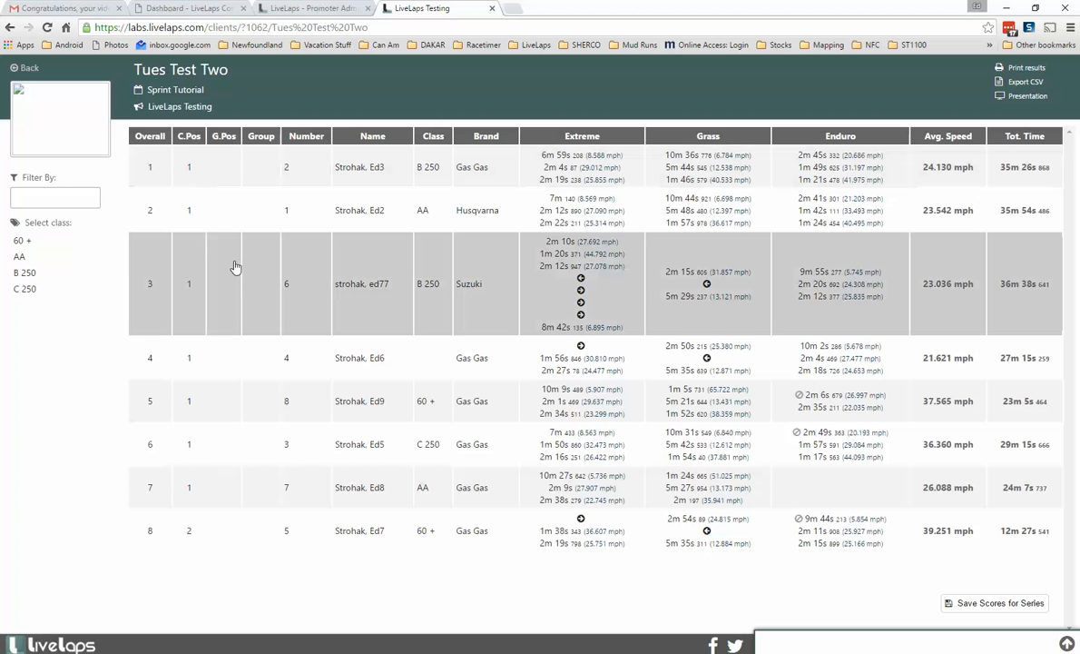
click(301, 9)
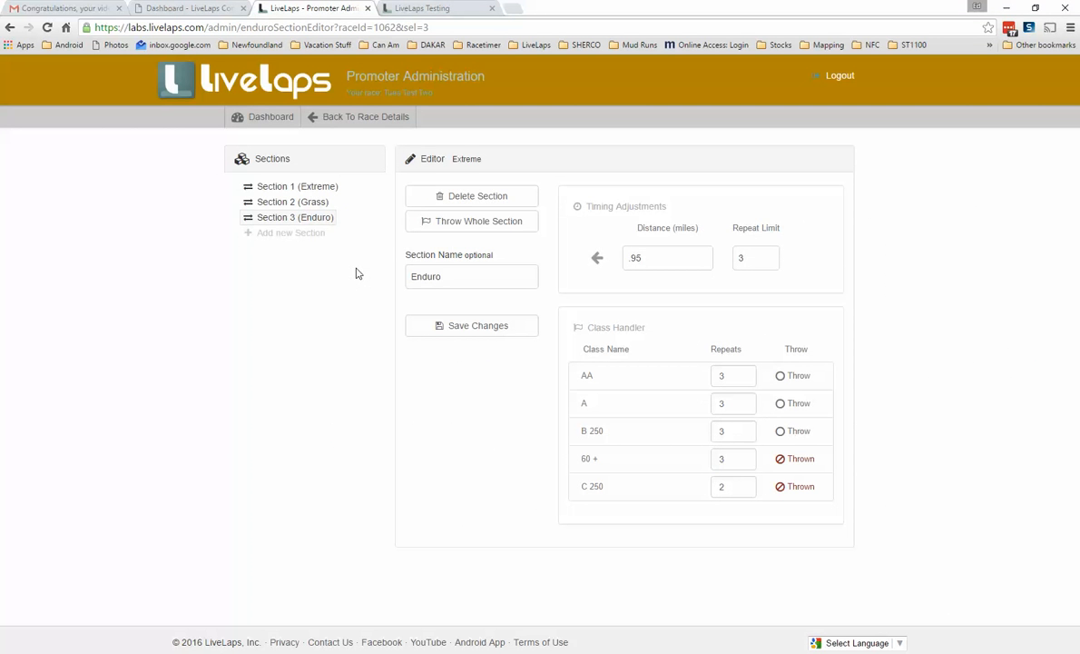